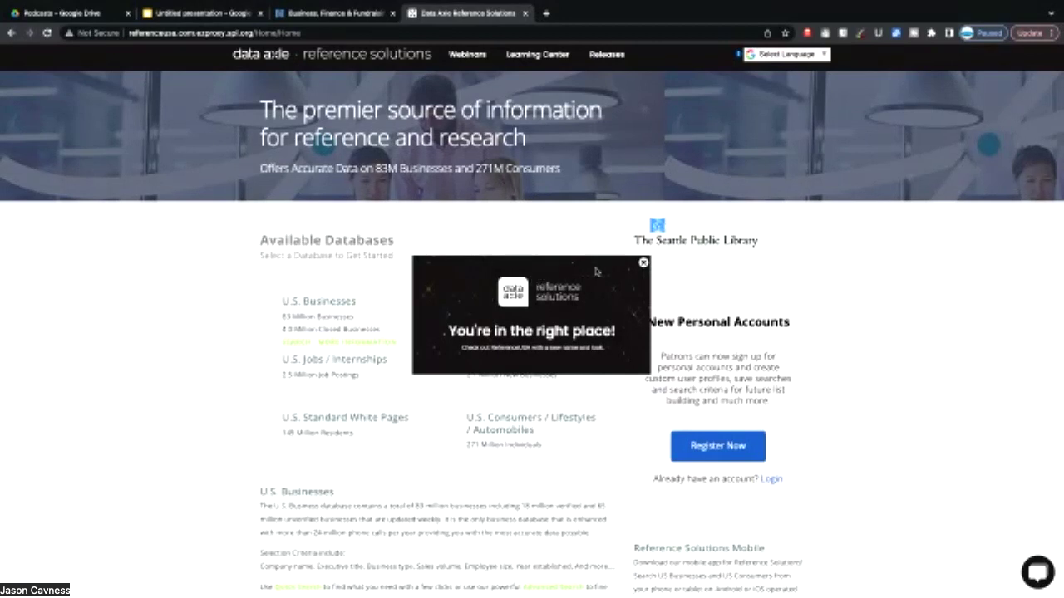
Dismiss the welcome pop-up and open the advanced search of the U.S. Businesses database.
click(643, 264)
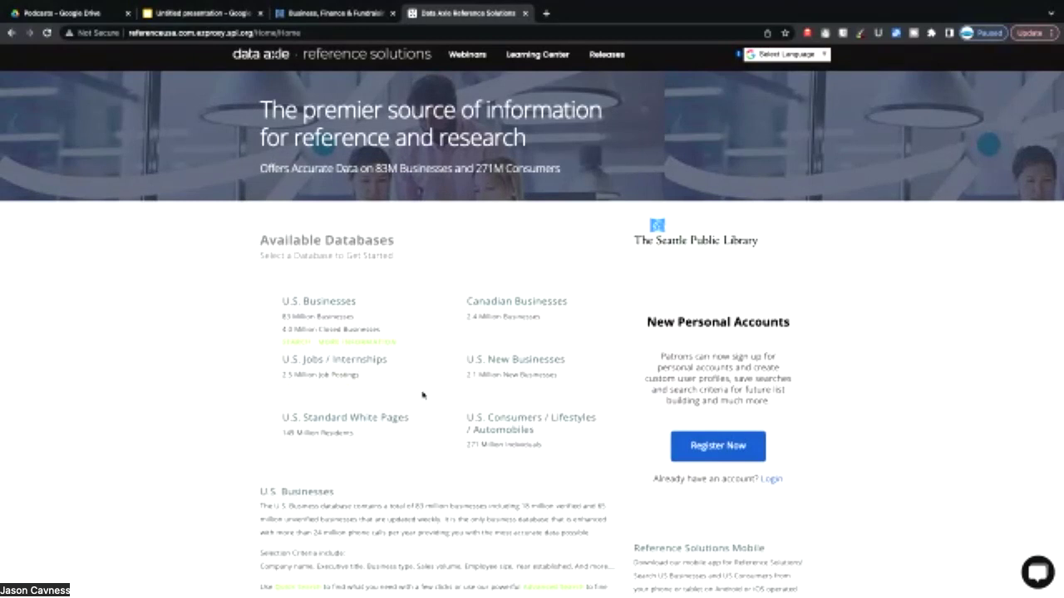
mouse_move(494, 360)
click(304, 343)
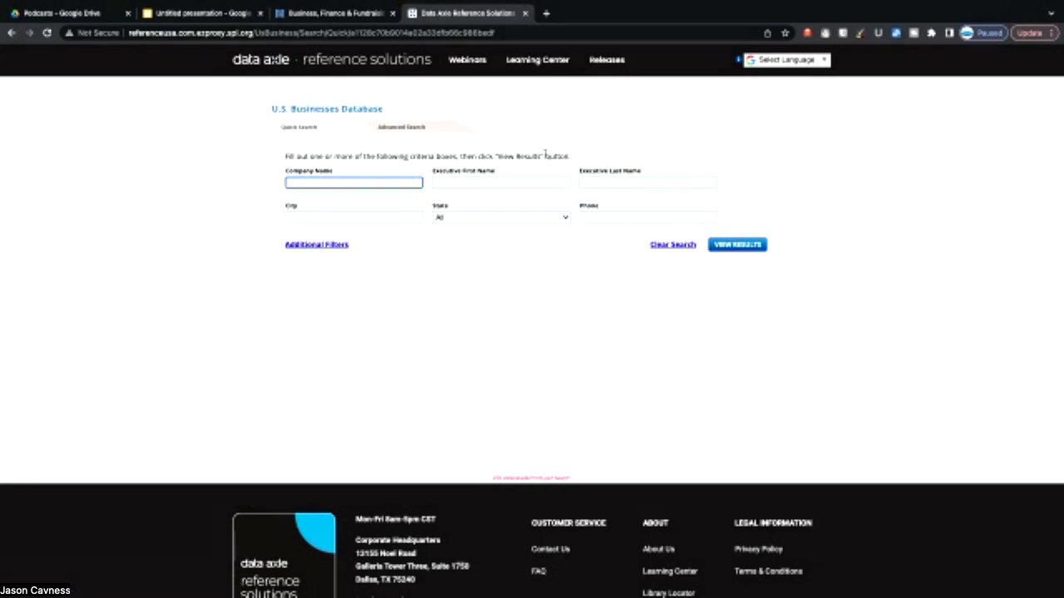
click(445, 128)
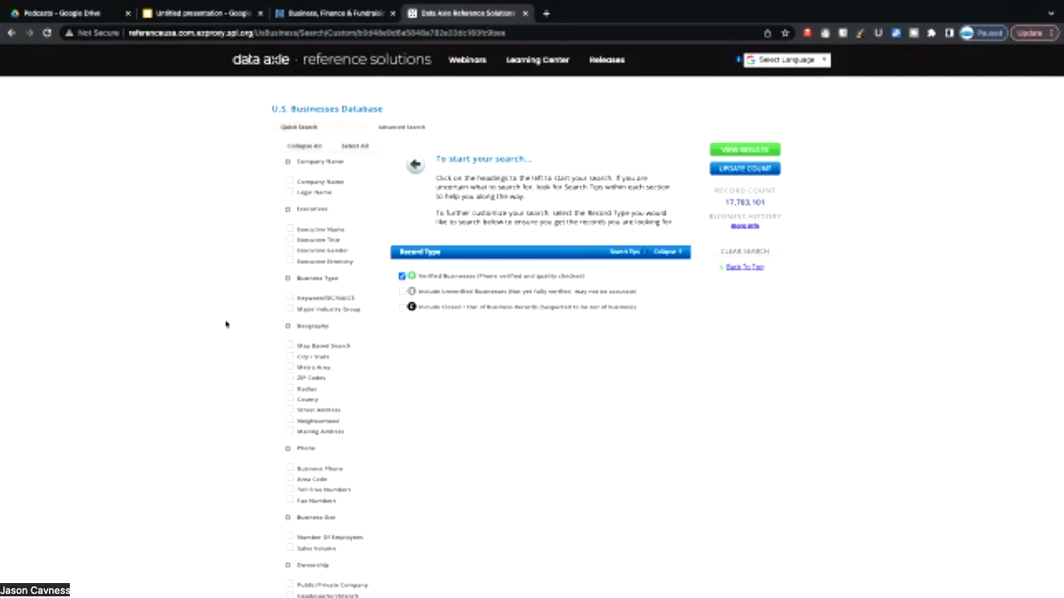
Include unverified businesses, filter by the PET SHOPS SIC entry found with the keyword "pet stores", and update the record count.
scroll(226, 324, down, 1)
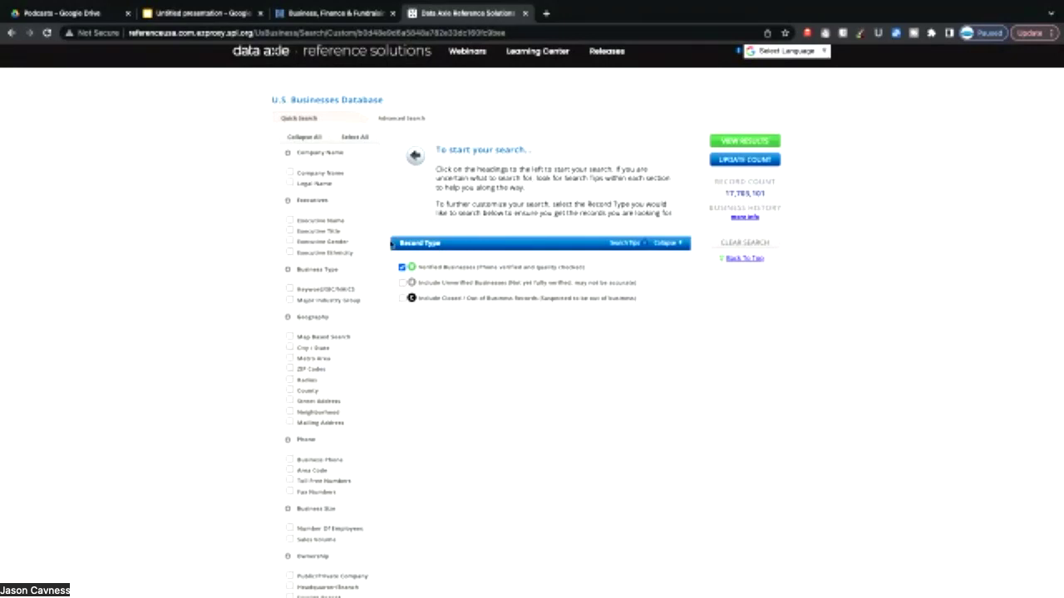
click(403, 283)
click(289, 289)
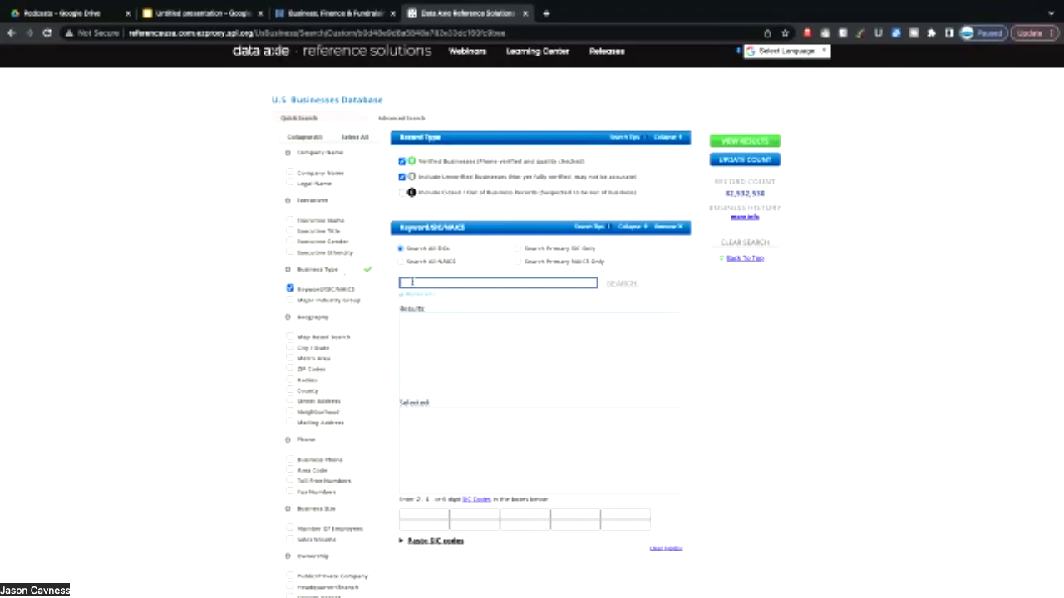
text(pet stores)
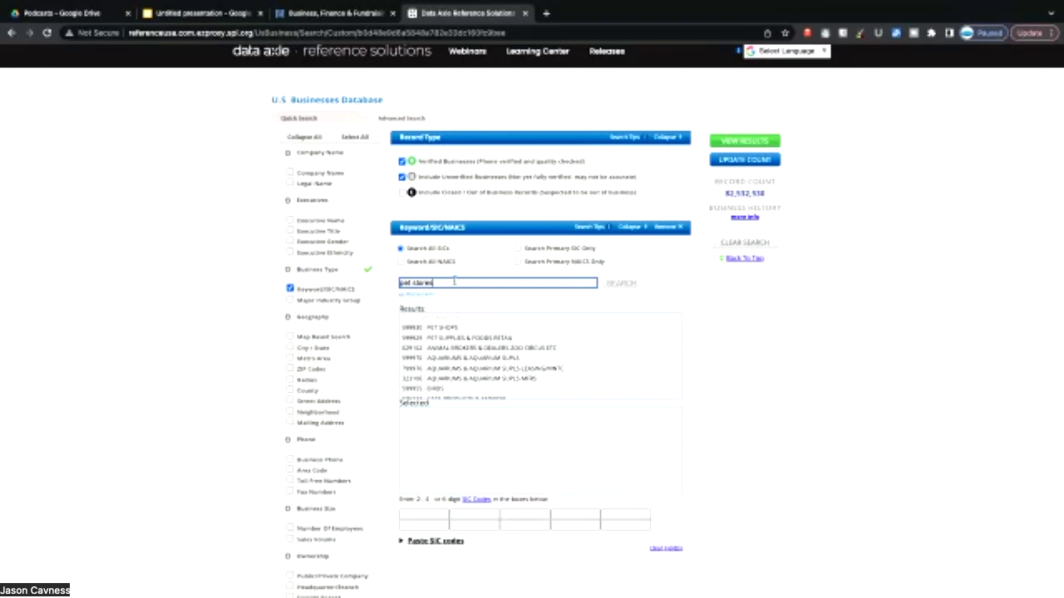
click(447, 329)
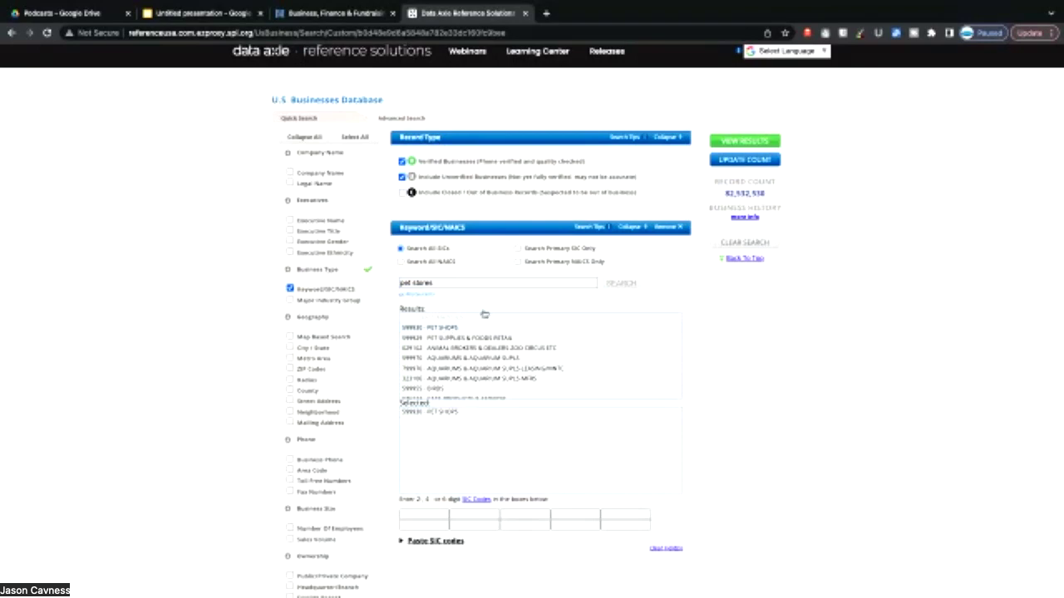
click(746, 161)
Add a City / State geography filter and search it for Seattle.
click(288, 317)
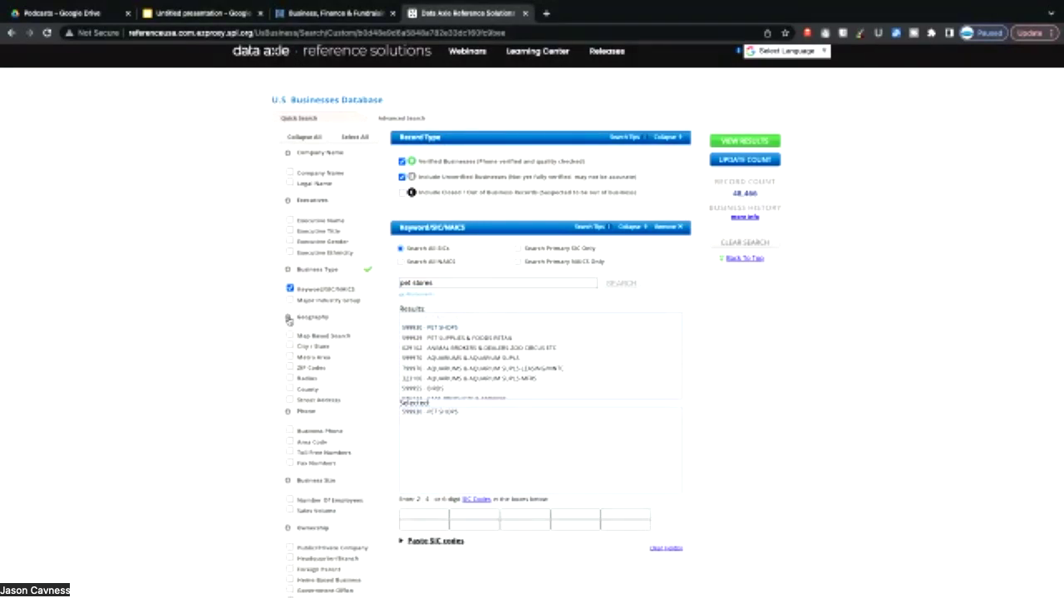
click(289, 347)
scroll(483, 505, down, 3)
click(413, 421)
text(id)
text(attl)
text(e)
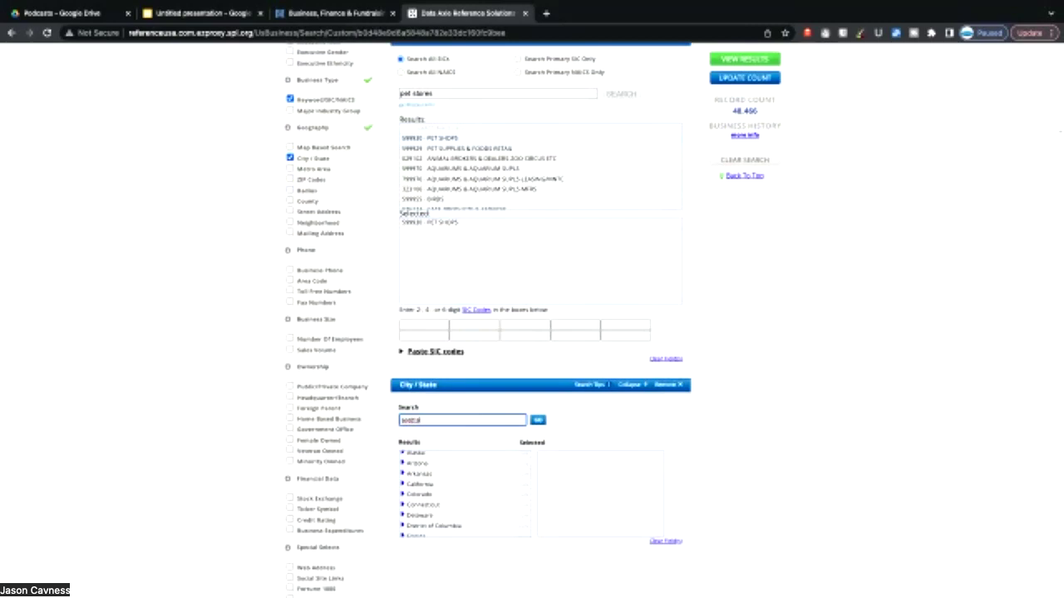
key(BackSpace)
key(BackSpace)
key(BackSpace)
key(BackSpace)
text(ttle)
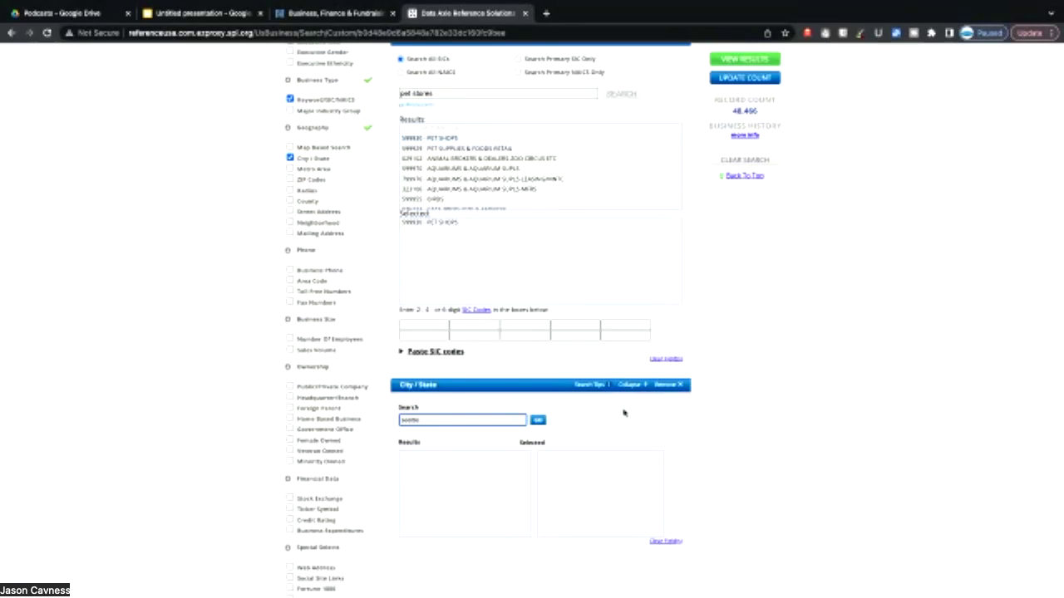
click(539, 419)
Replace the city search term with a correctly spelled Seattle and run the city search again.
click(487, 420)
key(BackSpace)
key(BackSpace)
key(BackSpace)
key(BackSpace)
key(BackSpace)
text(Swans)
click(537, 421)
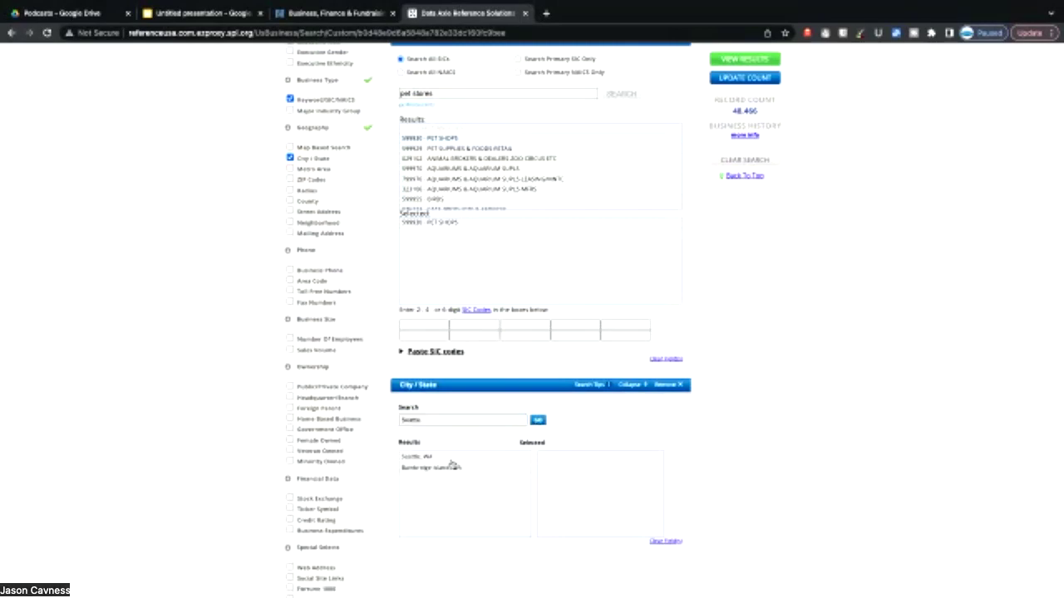
Try to add Seattle, WA to the selected cities and update the record count.
double_click(430, 459)
double_click(550, 460)
scroll(558, 368, up, 3)
click(744, 169)
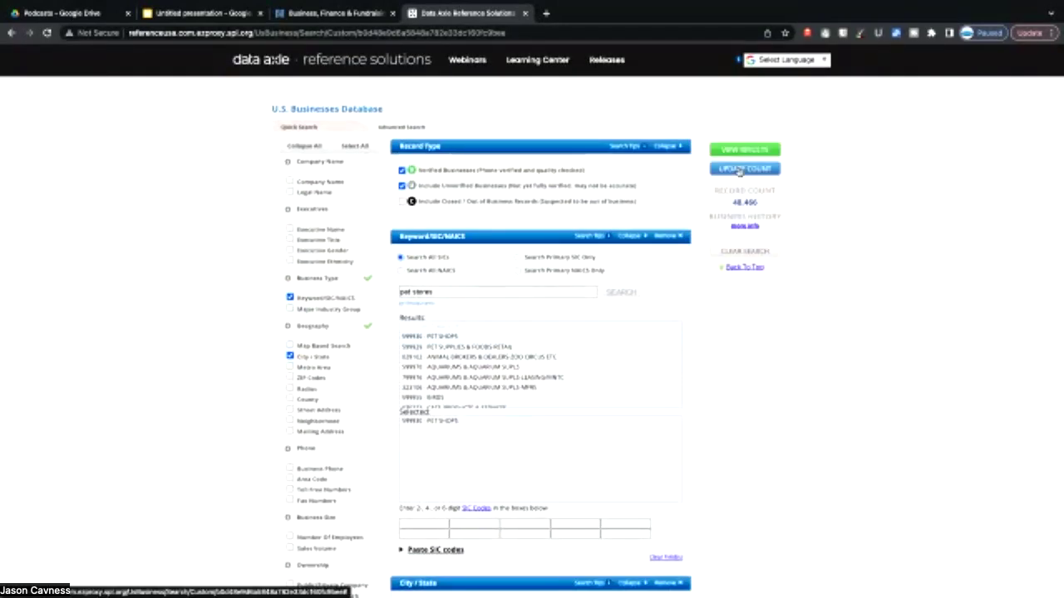
click(739, 170)
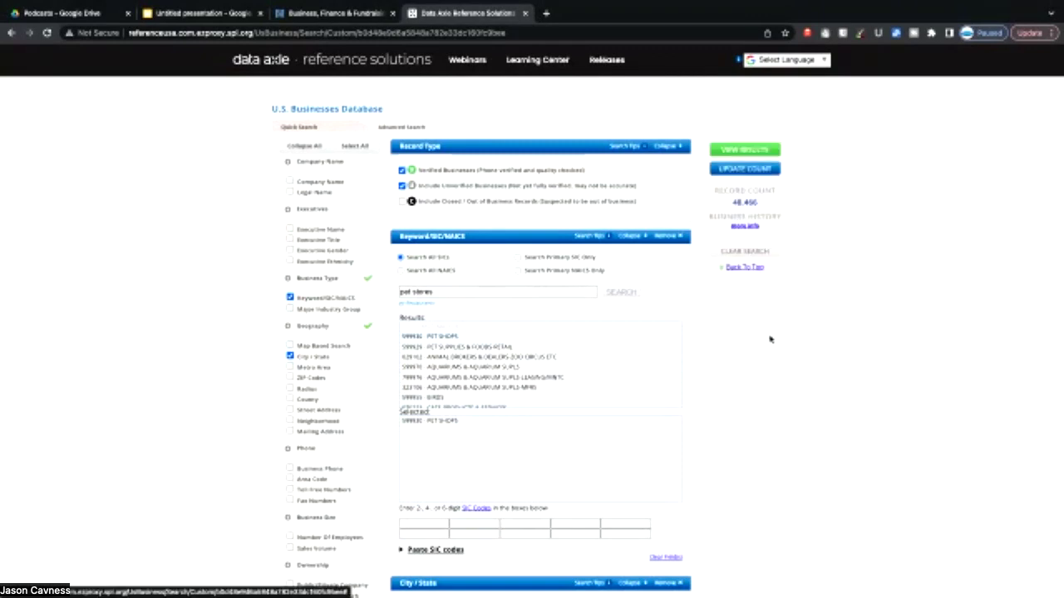
Select Seattle, WA as the city filter, and view the matching businesses after updating the record count.
scroll(771, 347, down, 1)
scroll(771, 347, down, 3)
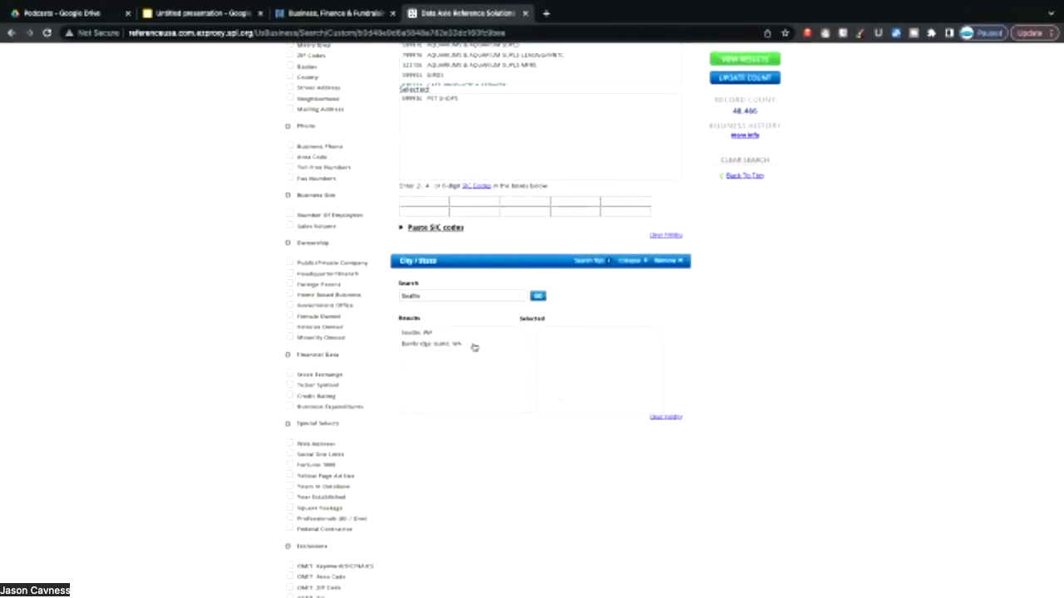
click(460, 335)
click(564, 332)
click(459, 335)
scroll(604, 227, up, 2)
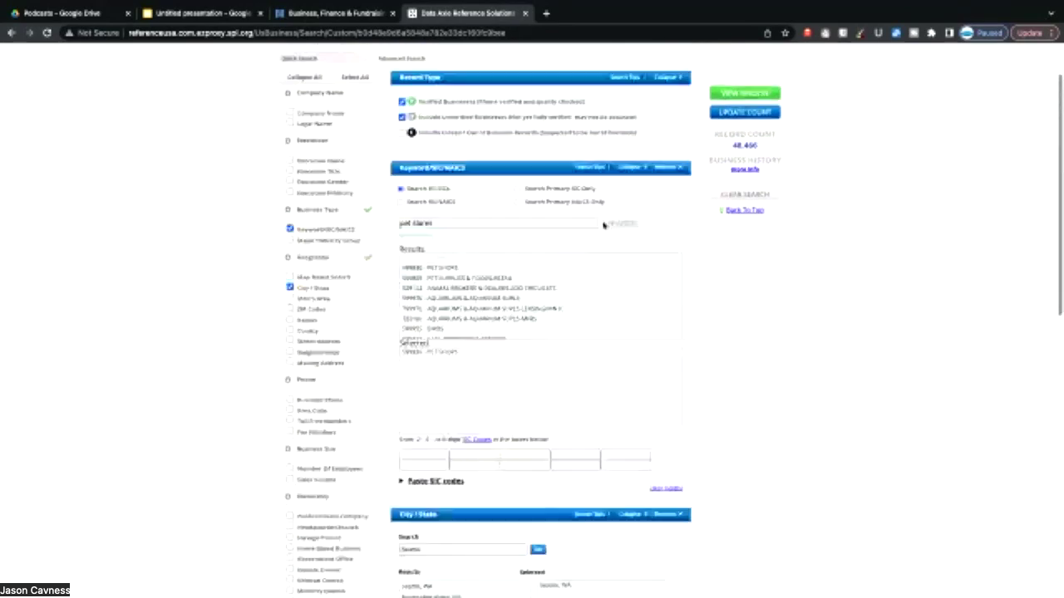
scroll(605, 227, up, 2)
click(736, 168)
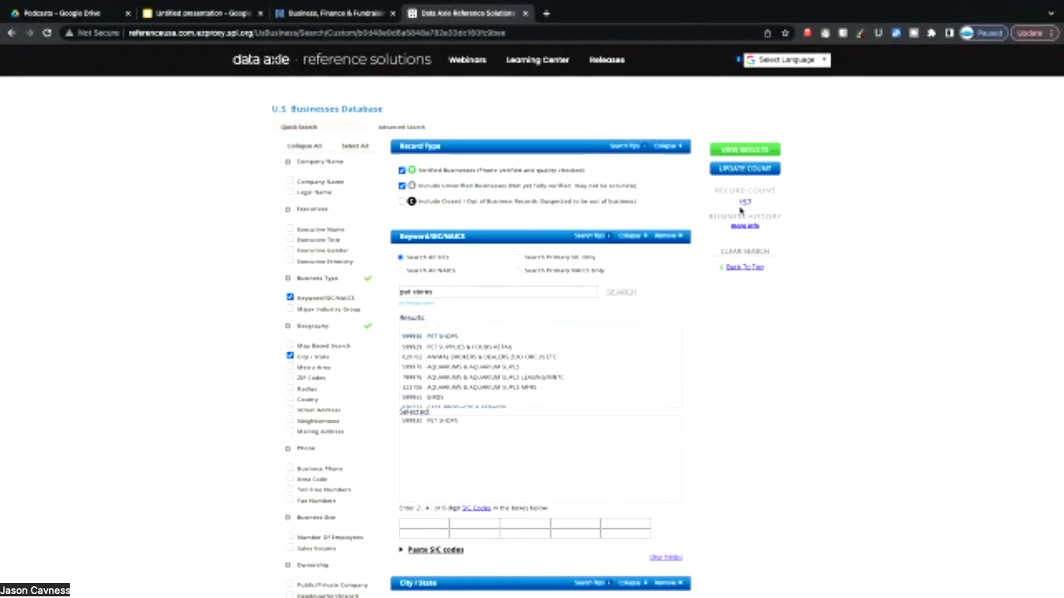
click(728, 149)
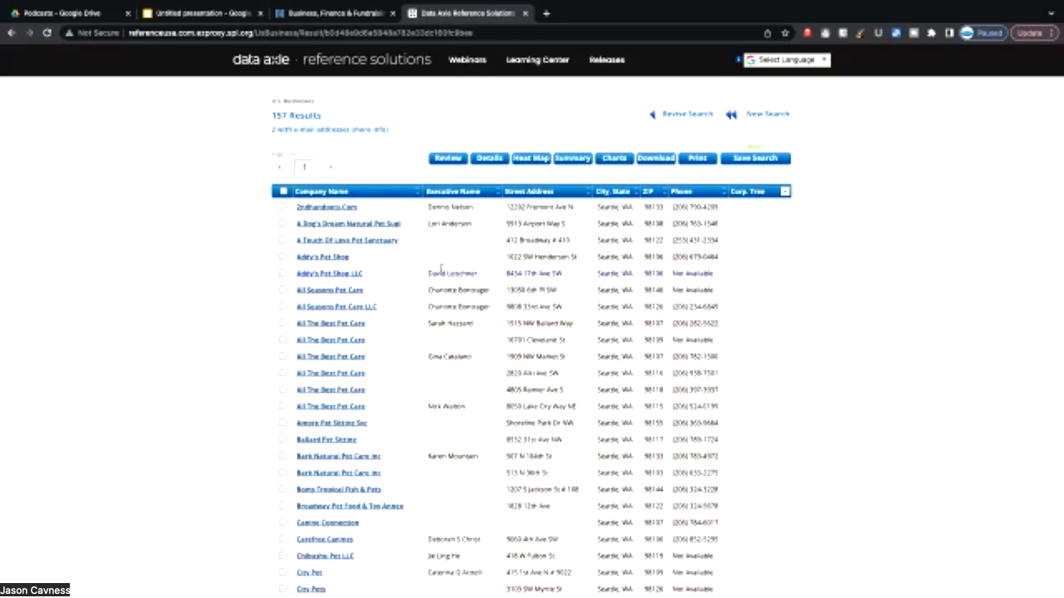
Examine Lucky Pet's location details on the heat map of the results, and return to the results list.
click(539, 159)
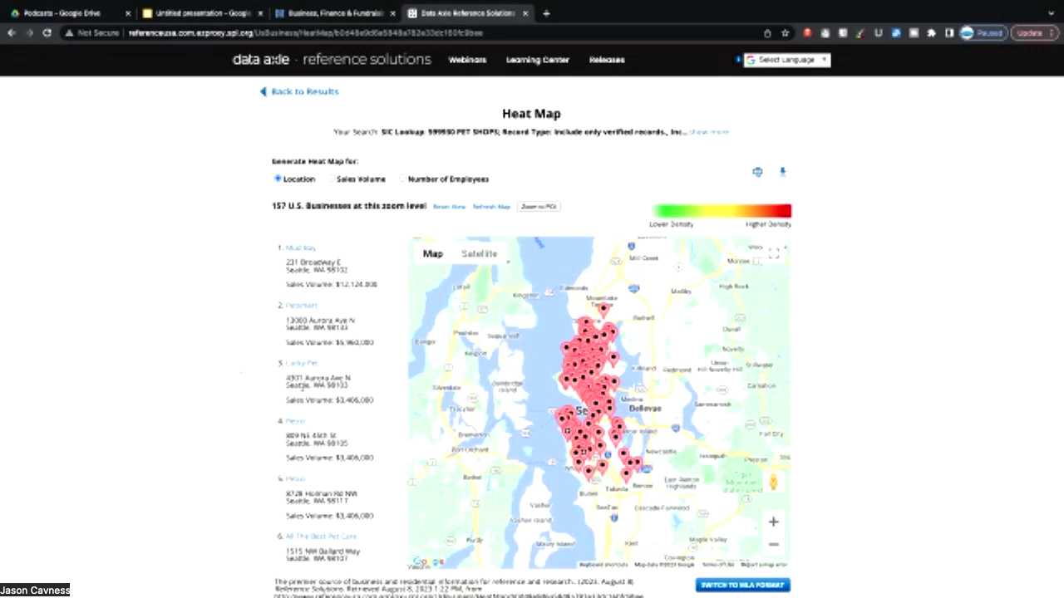
click(304, 364)
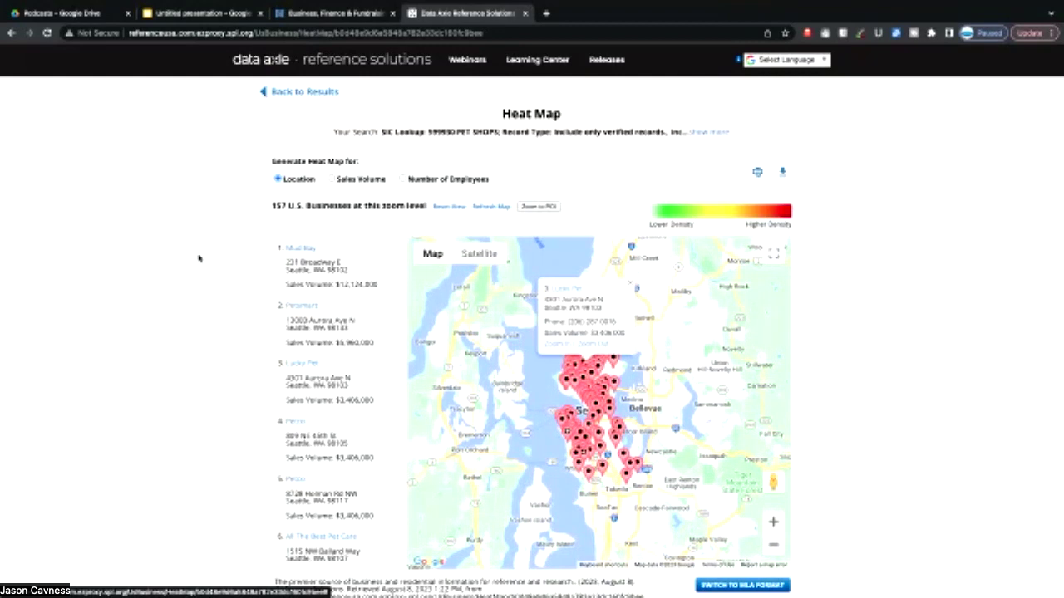
click(291, 94)
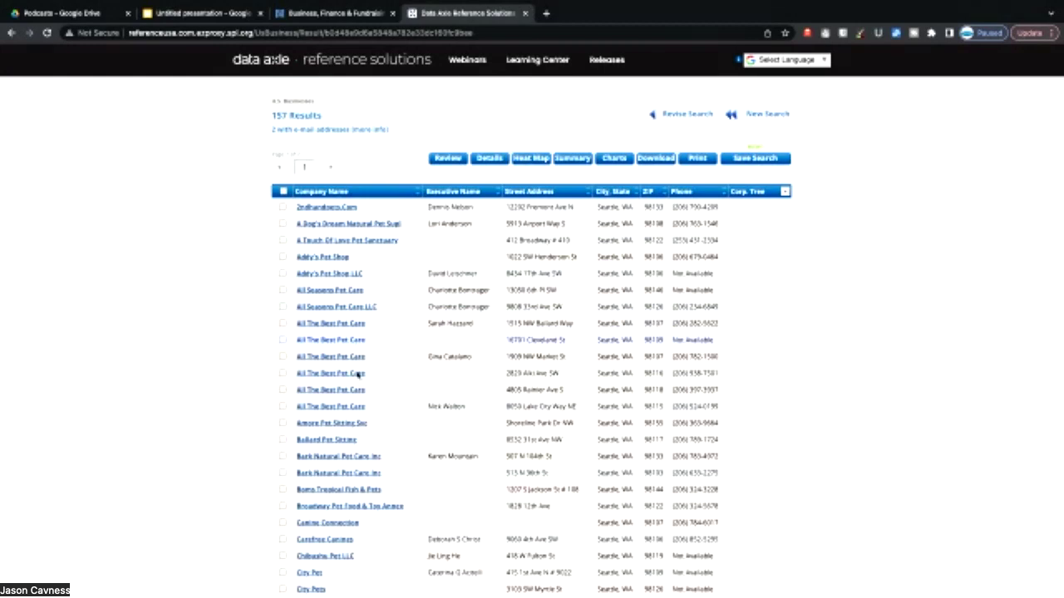
Examine the Boms Tropical Fish & Pets record, including its business demographics and expenditures, and return to the results list.
scroll(357, 376, down, 3)
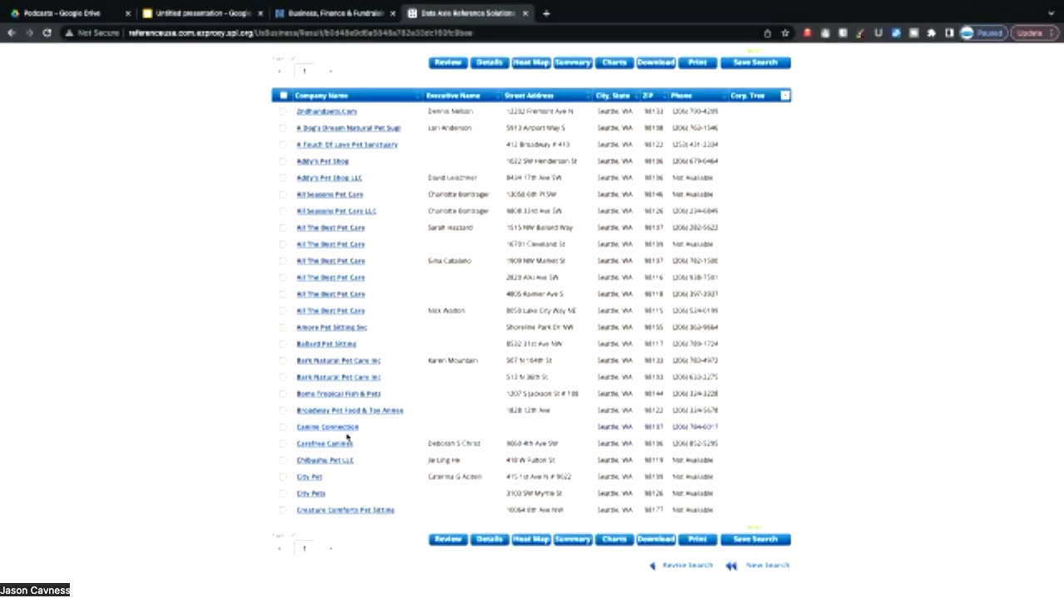
click(324, 396)
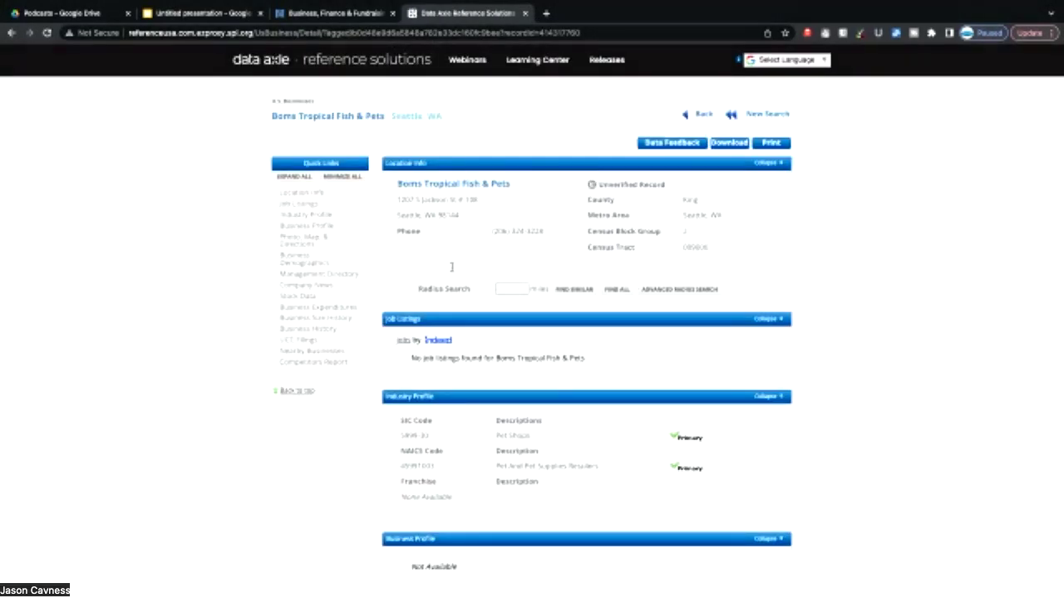
scroll(476, 259, down, 3)
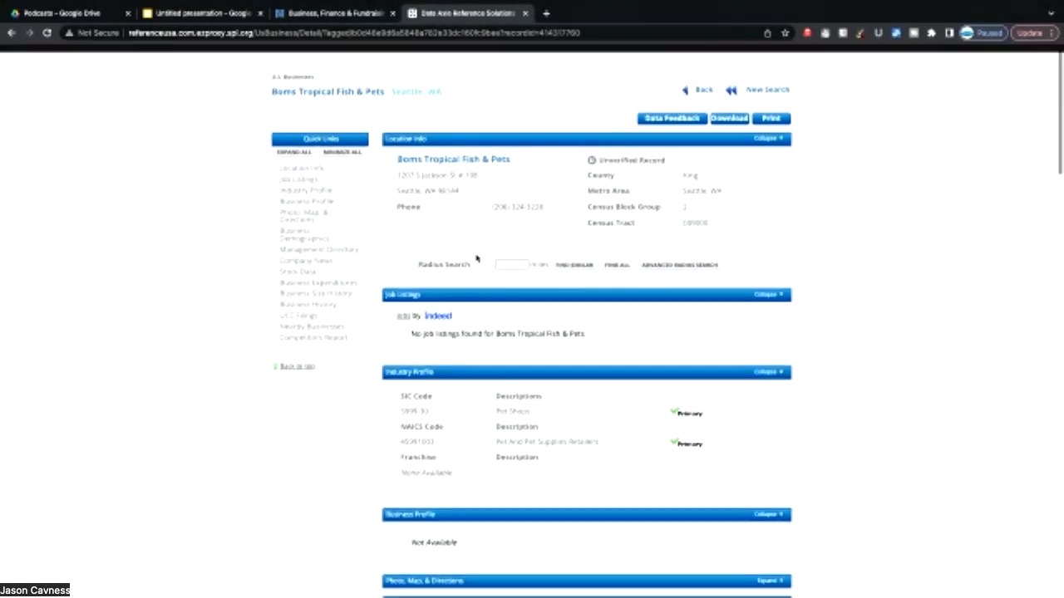
scroll(476, 259, down, 5)
scroll(476, 259, down, 3)
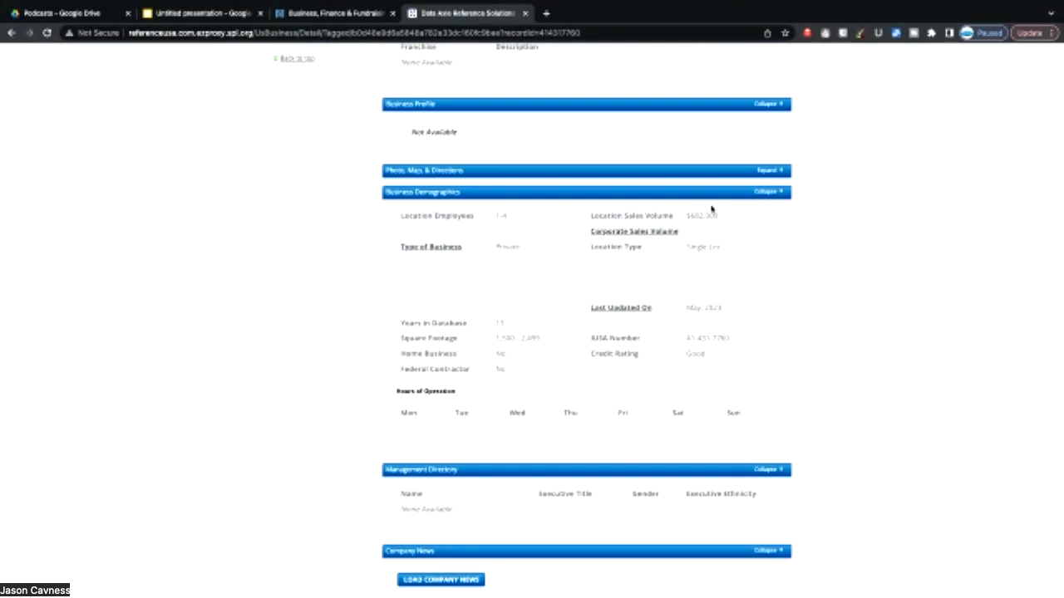
scroll(680, 284, down, 4)
scroll(681, 287, down, 2)
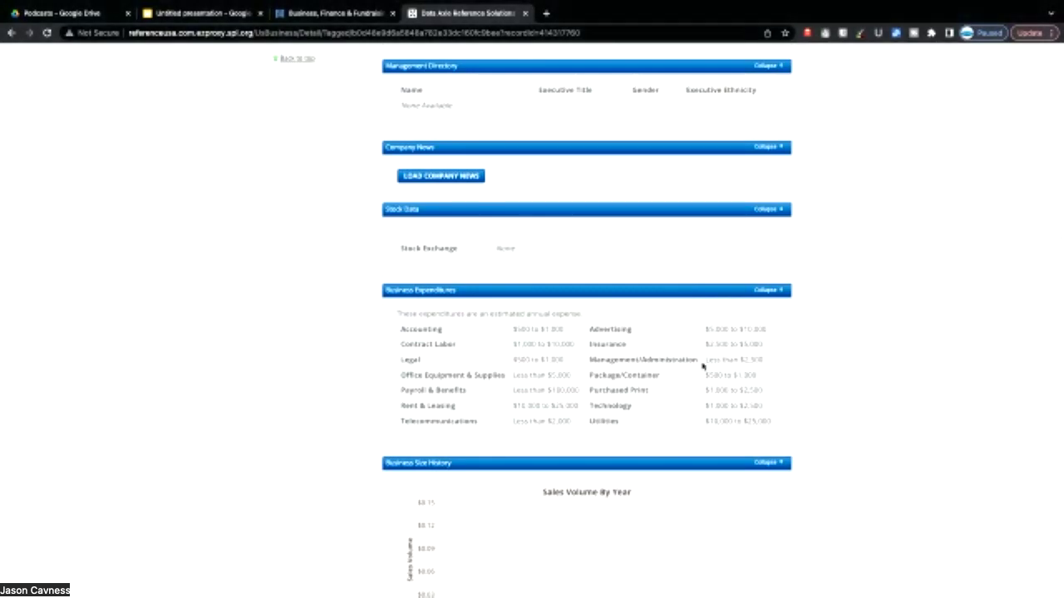
scroll(702, 366, up, 5)
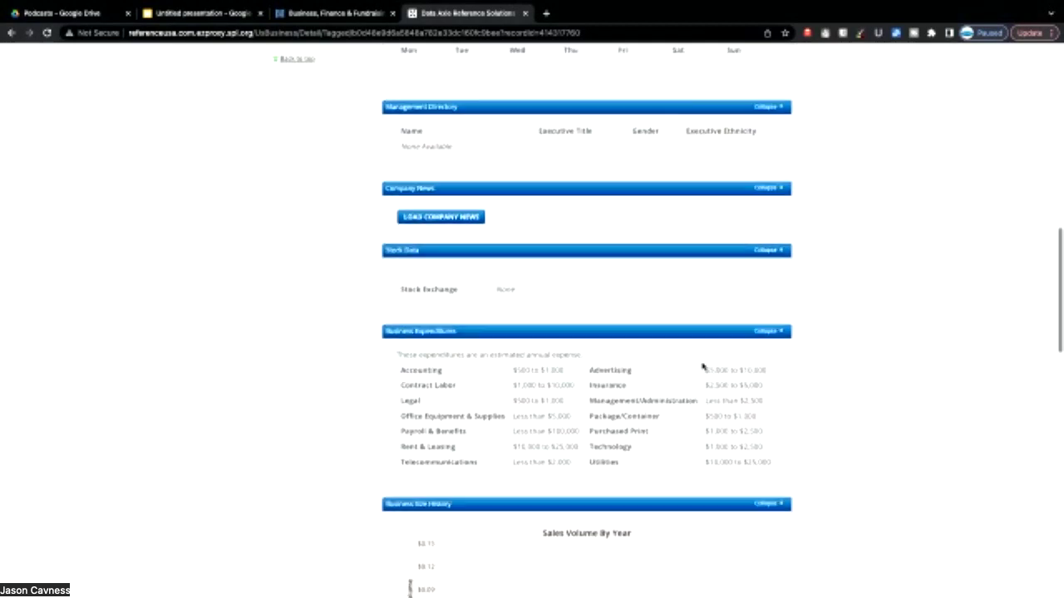
scroll(702, 363, up, 8)
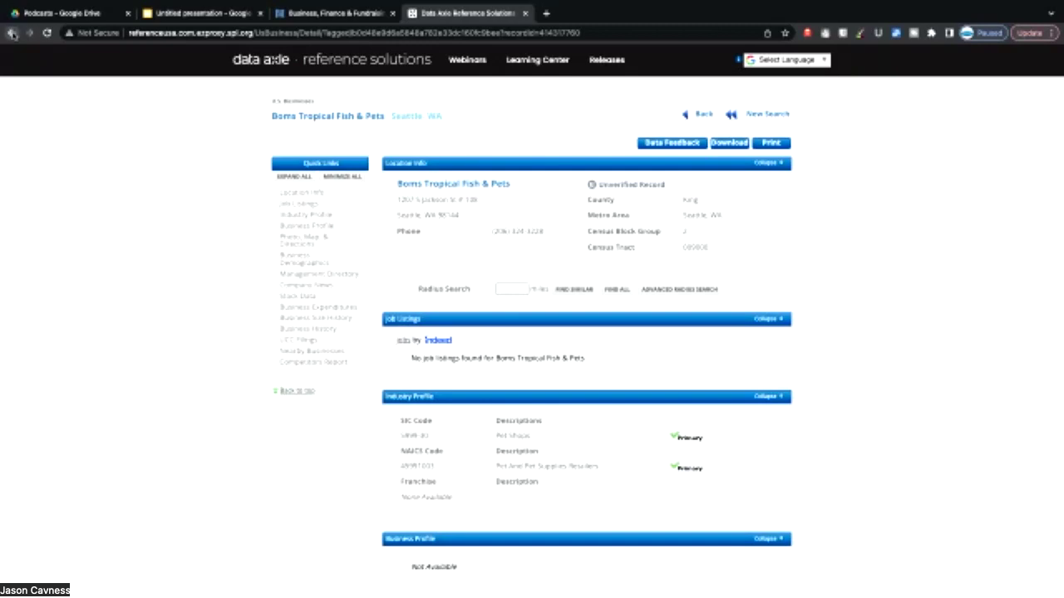
click(11, 33)
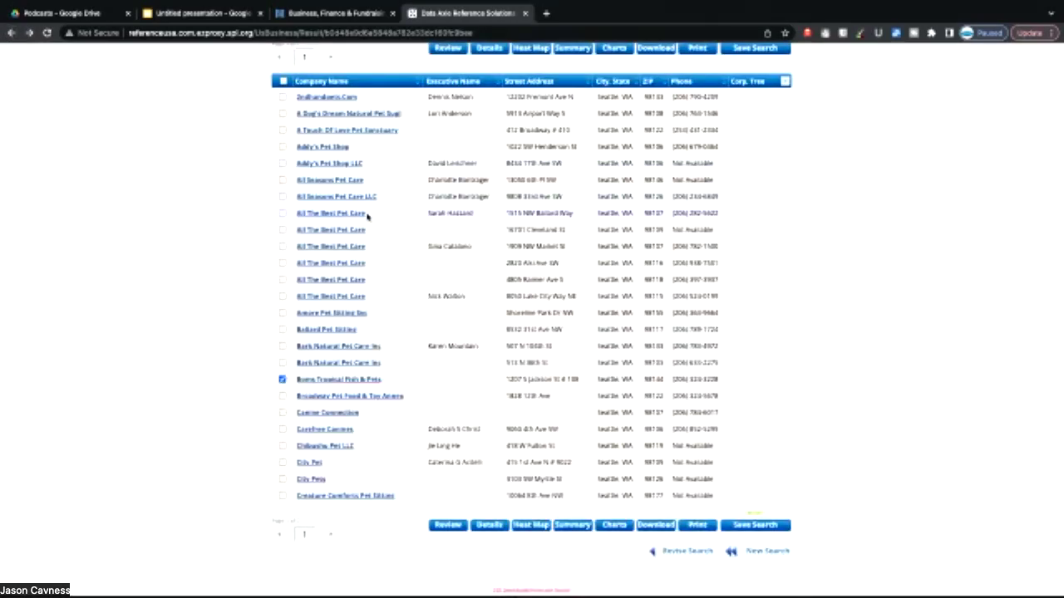
Review the Chibushu Pet LLC record, including its business demographics and management directory, and return to the results list.
scroll(367, 215, down, 3)
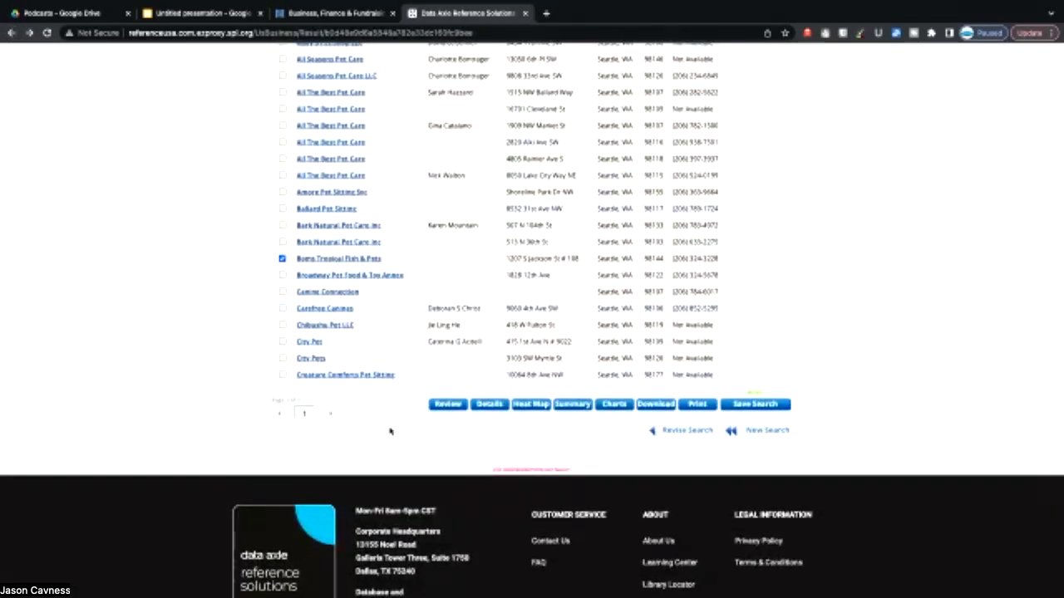
click(307, 325)
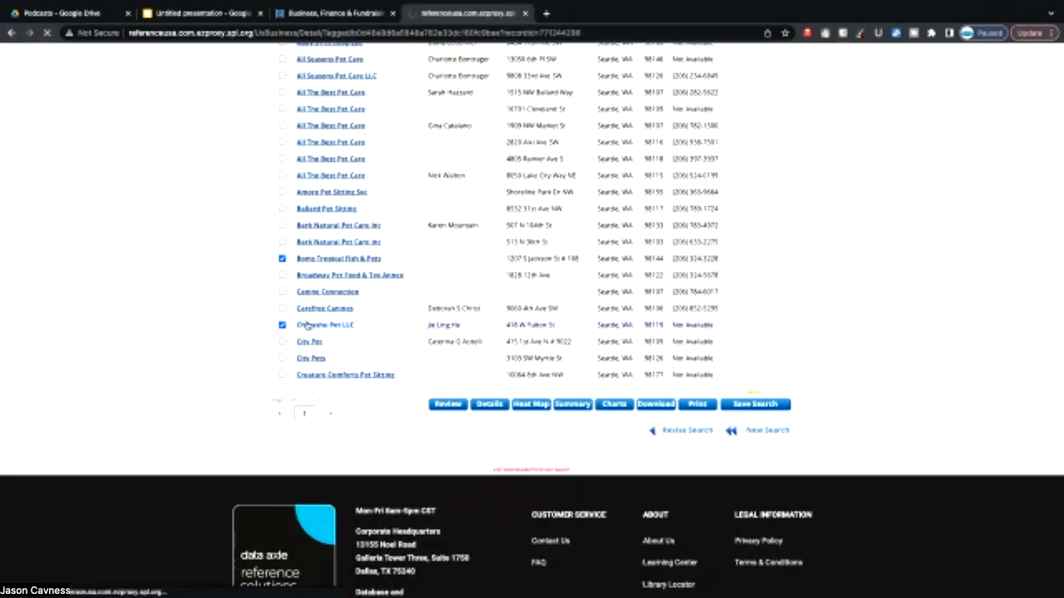
scroll(513, 294, down, 1)
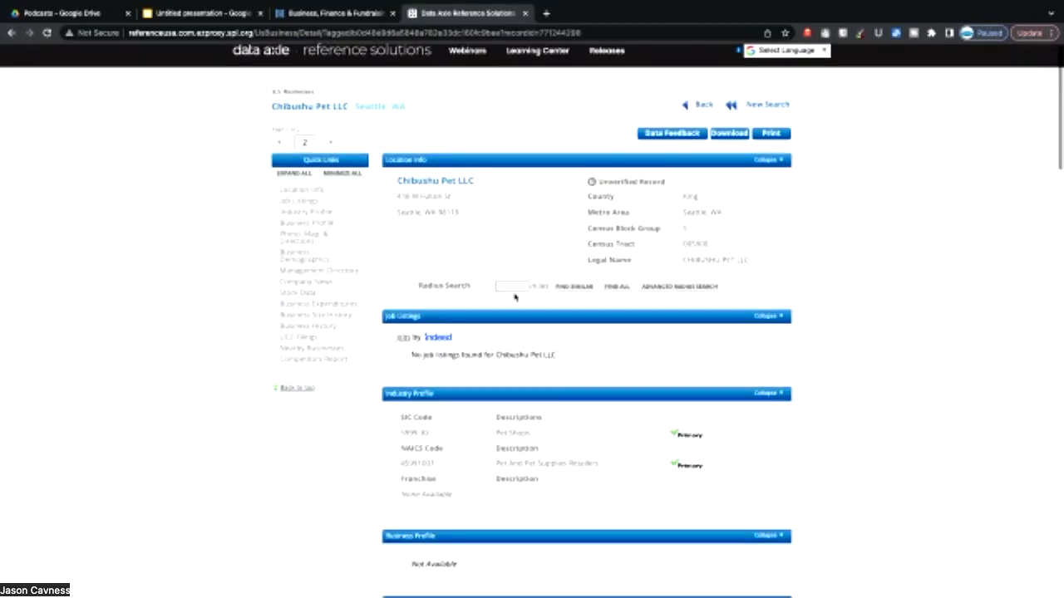
scroll(514, 294, down, 3)
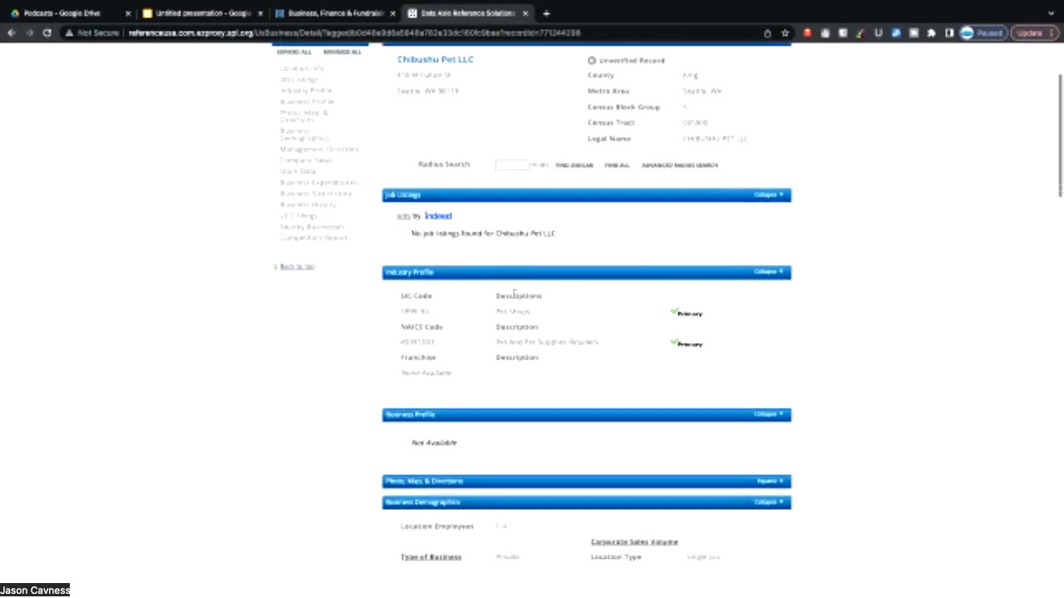
scroll(514, 294, down, 3)
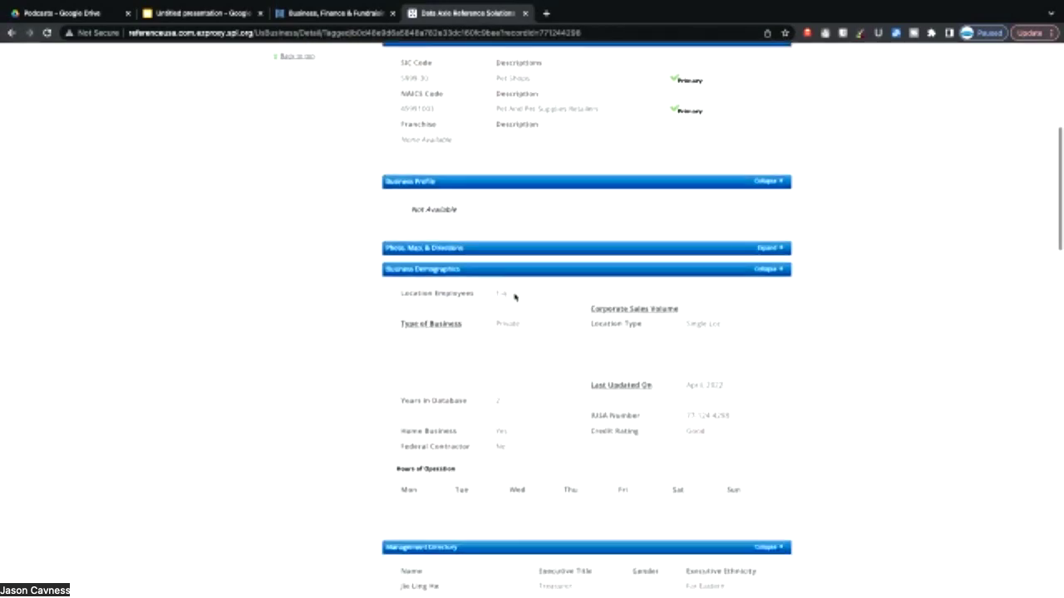
scroll(514, 297, down, 3)
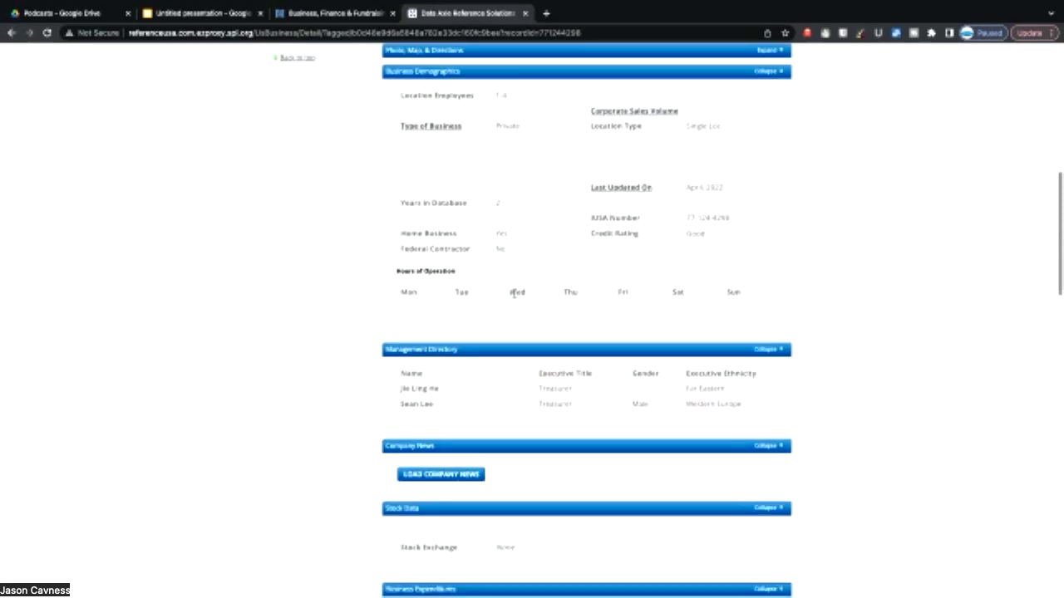
scroll(514, 297, up, 4)
scroll(515, 293, up, 3)
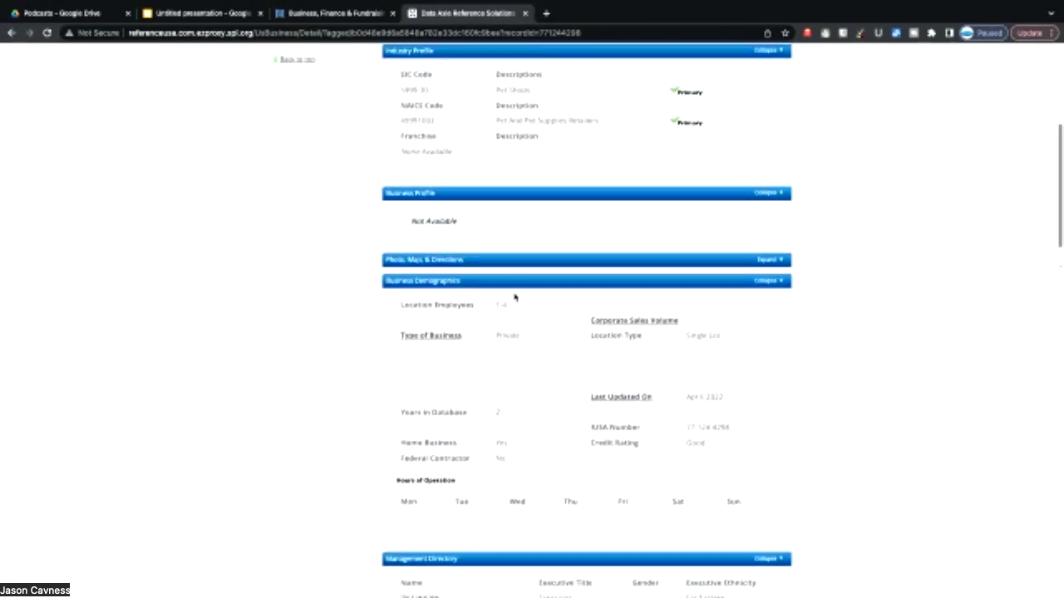
scroll(514, 293, up, 1)
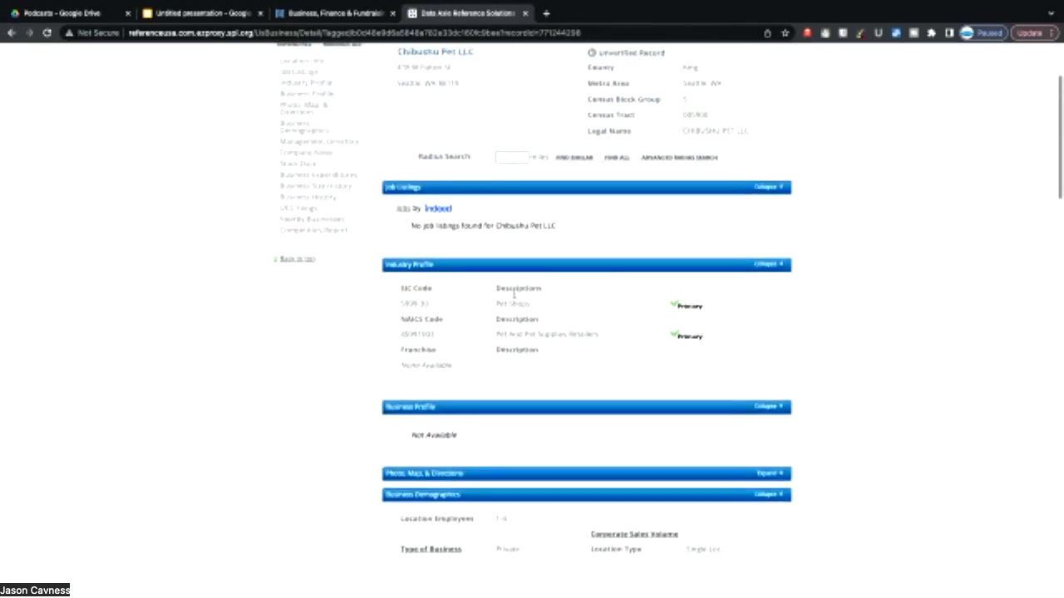
scroll(522, 302, up, 1)
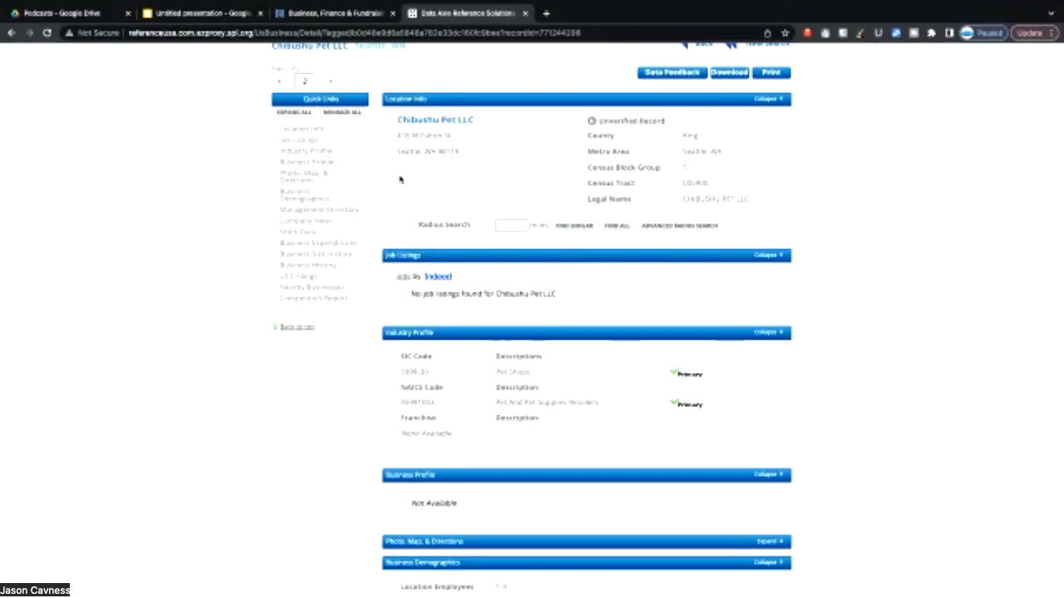
scroll(164, 117, up, 1)
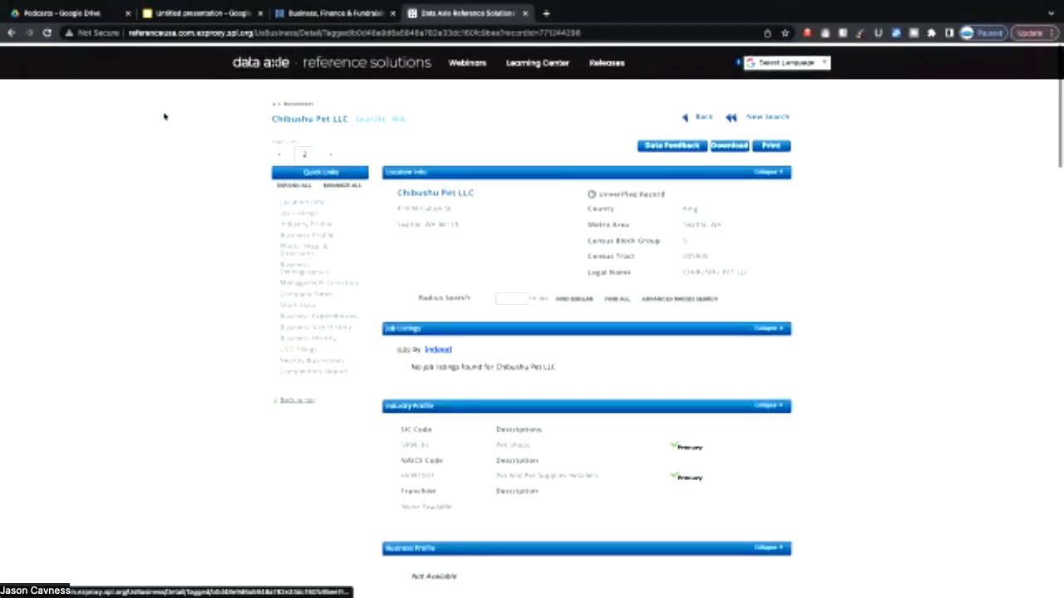
click(10, 33)
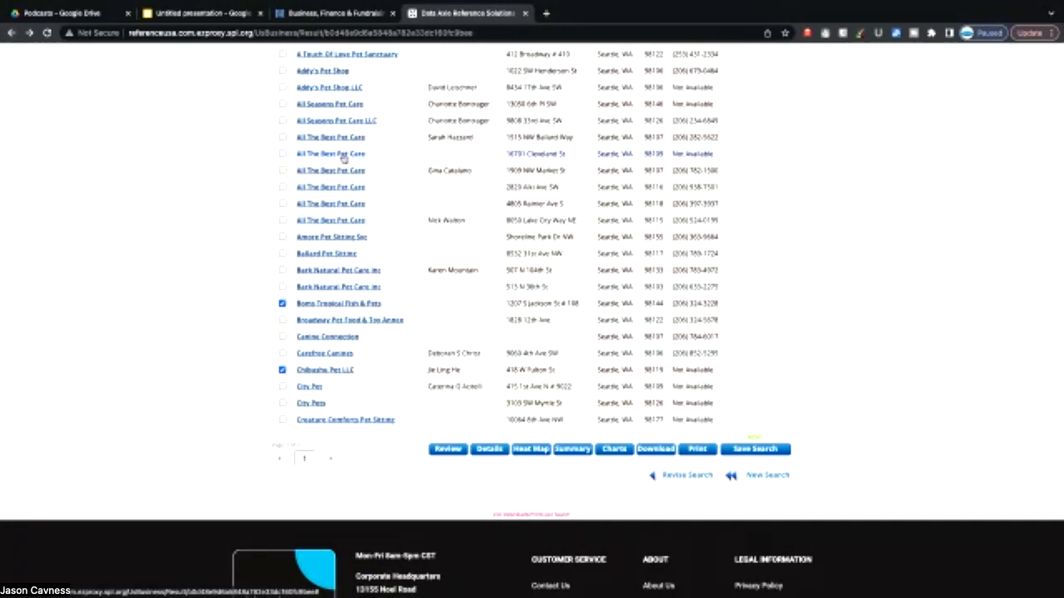
scroll(458, 243, up, 3)
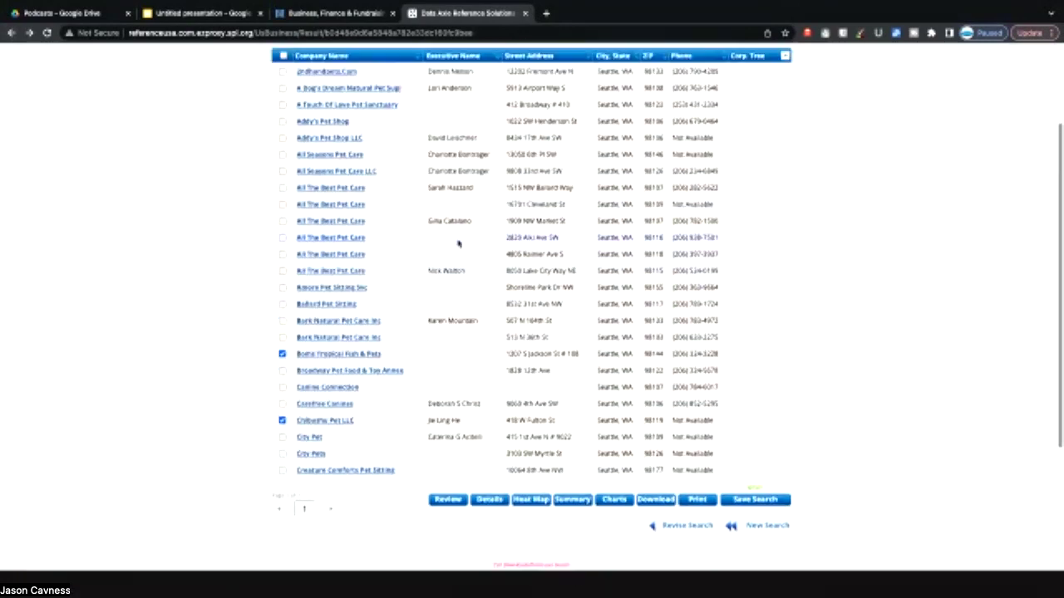